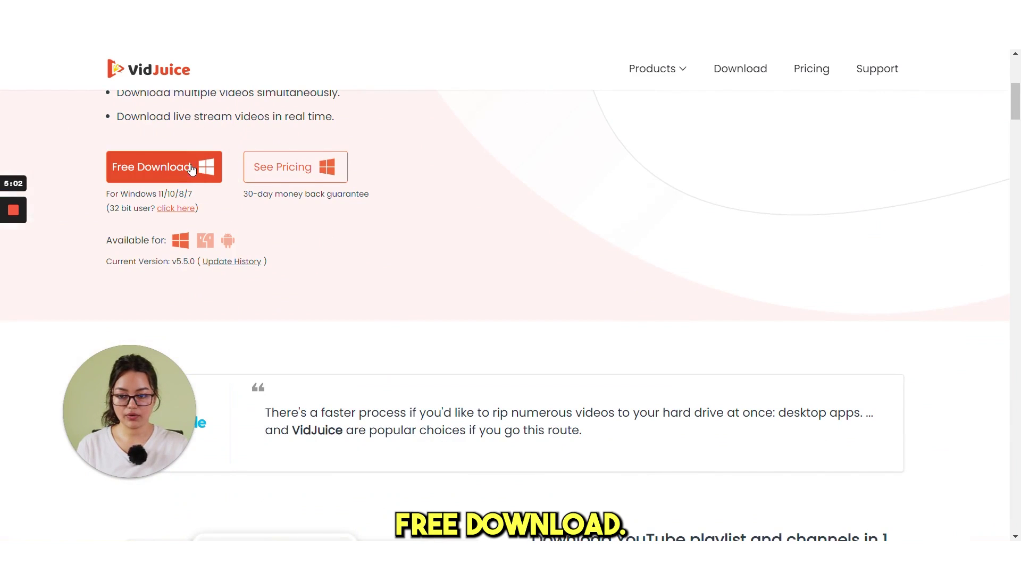
# Download and install VidJuice UniTube 5.5.1 to E:\VidJuice UniTube, then launch it.
pyautogui.click(192, 167)
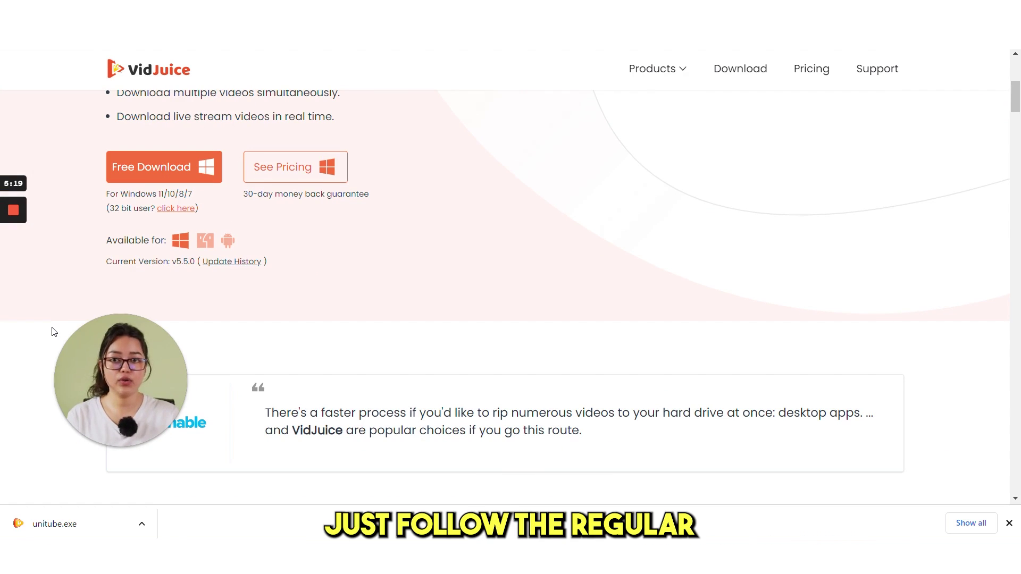
pyautogui.click(73, 523)
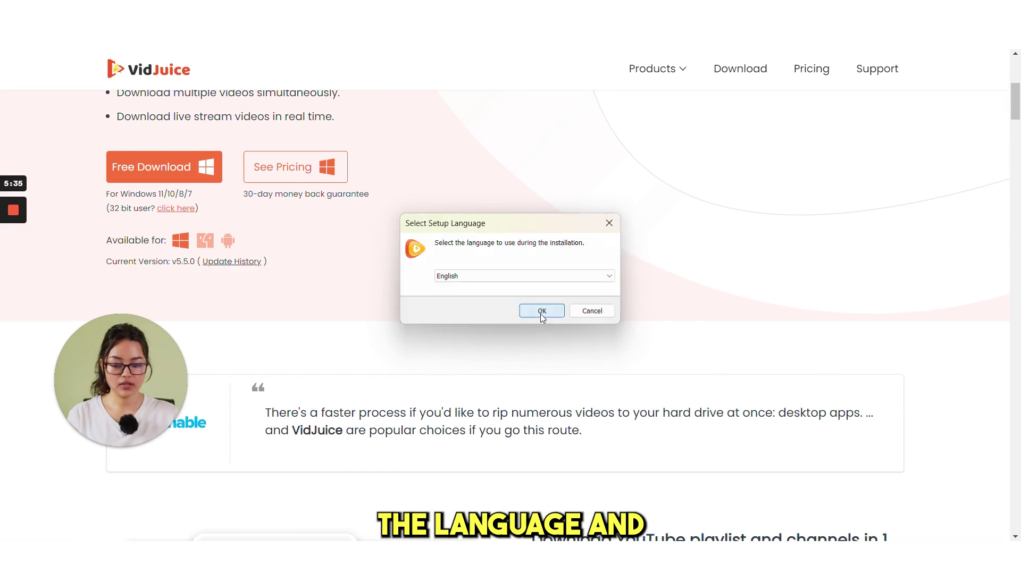
pyautogui.click(540, 313)
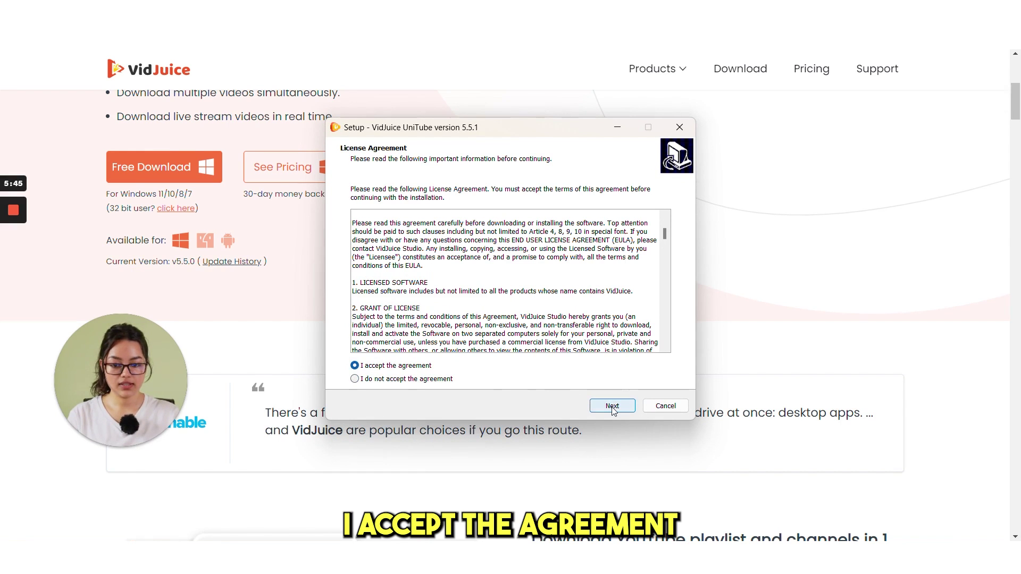
pyautogui.click(612, 406)
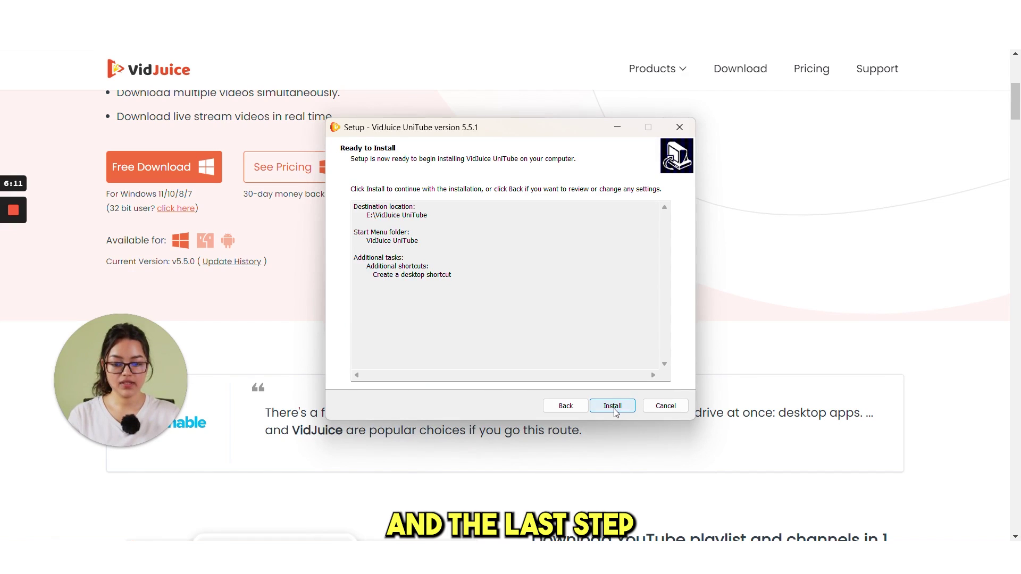
pyautogui.click(612, 406)
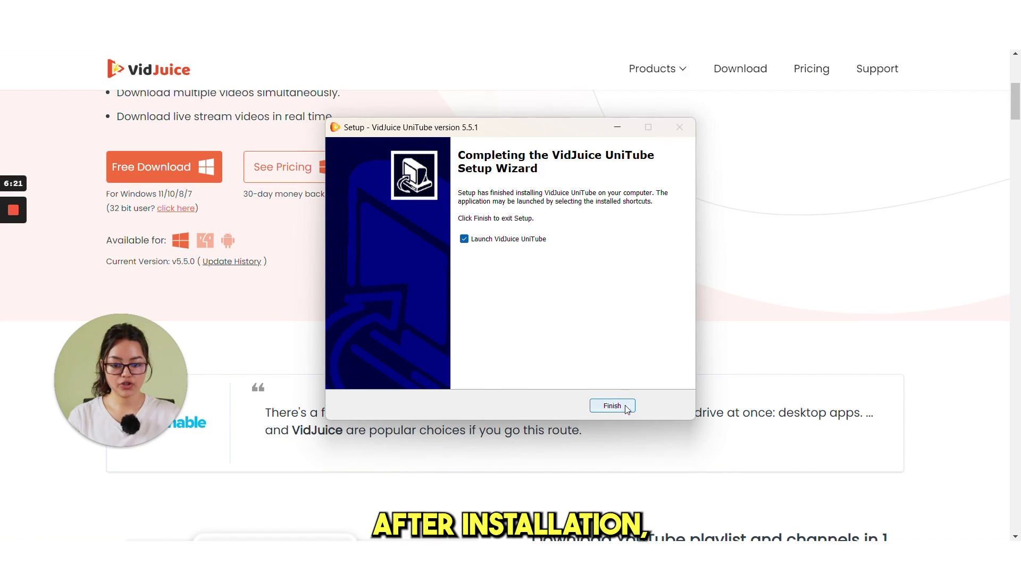
pyautogui.click(612, 405)
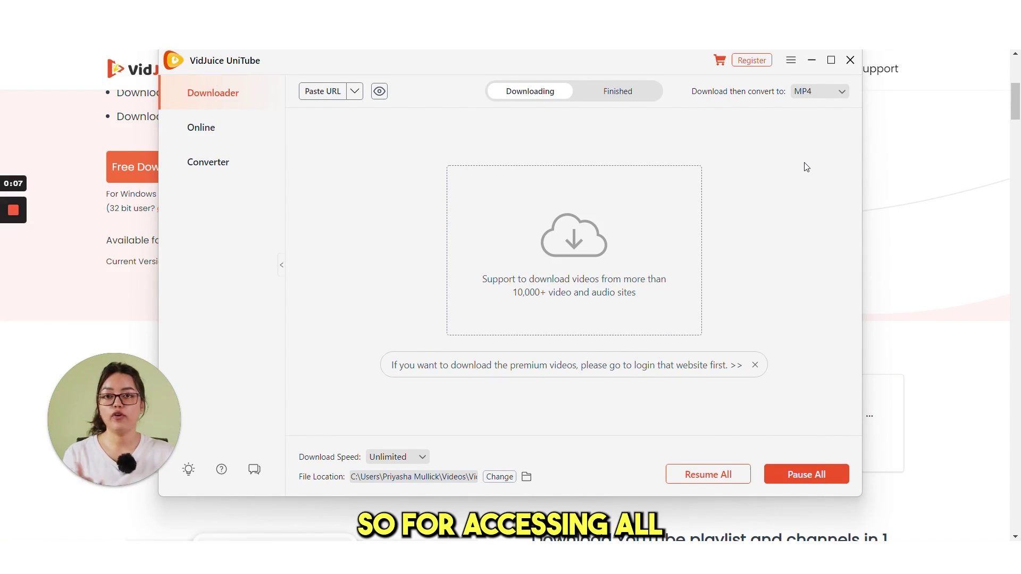
# Register VidJuice UniTube with the license key through the title-bar Register form.
pyautogui.click(752, 61)
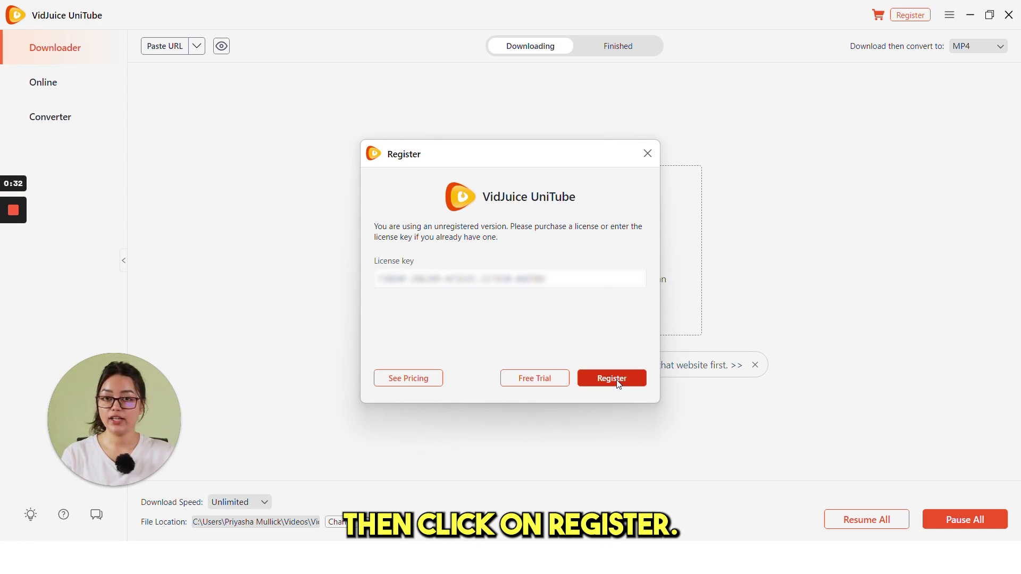
pyautogui.click(612, 378)
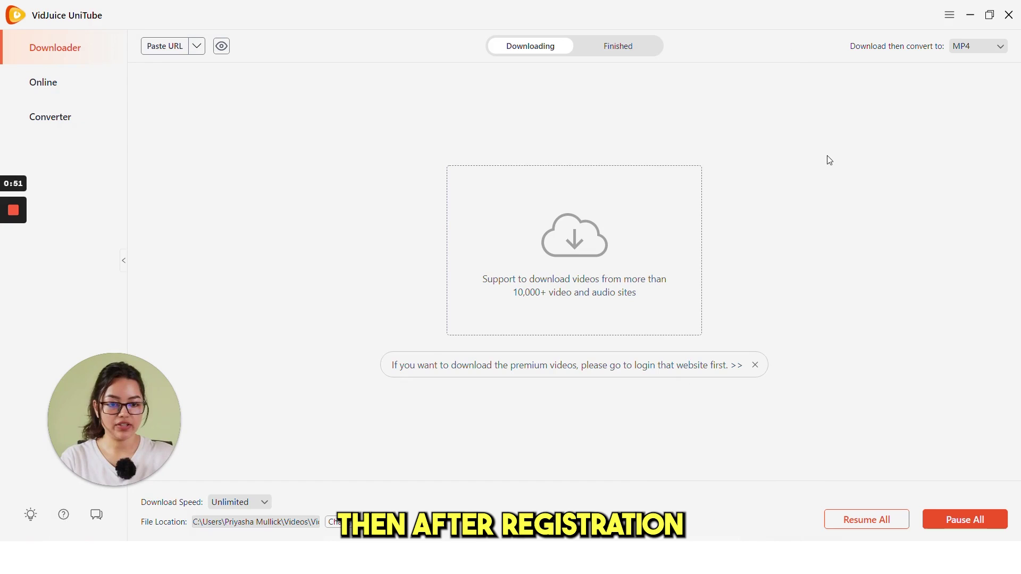
# In Preferences, keep 3 simultaneous download tasks, MP4 format and Best quality.
pyautogui.click(950, 15)
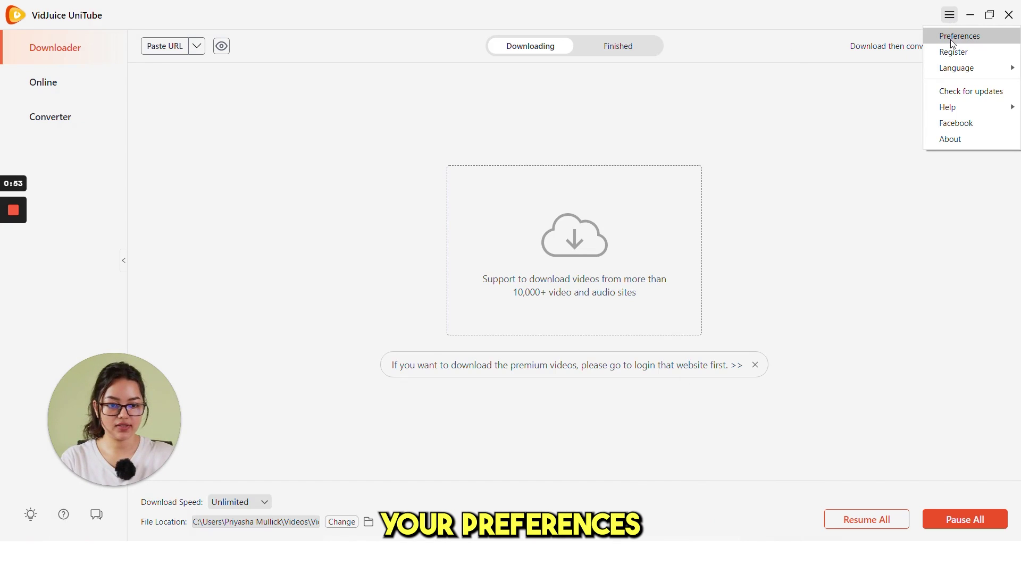
pyautogui.click(952, 39)
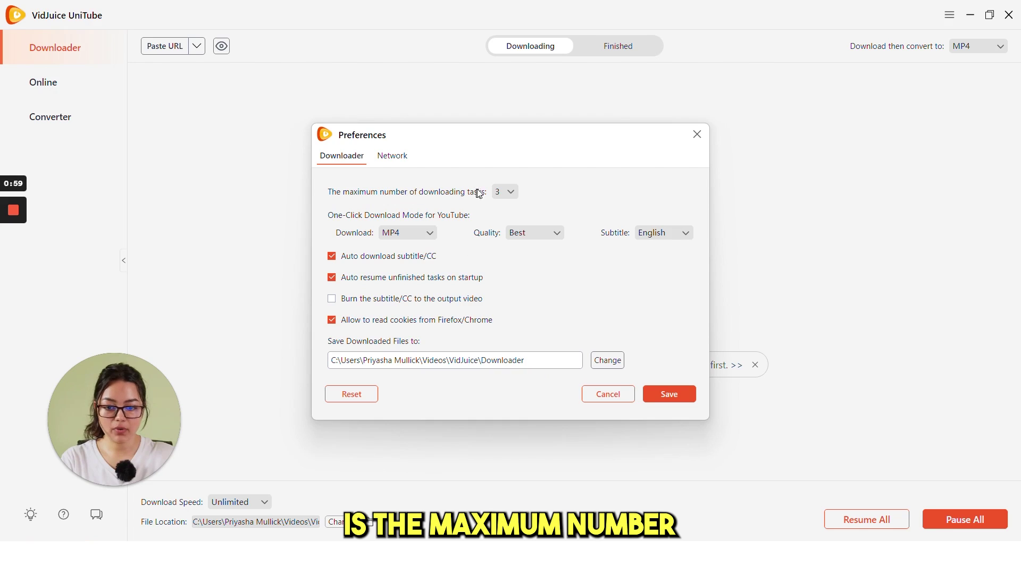
pyautogui.click(505, 192)
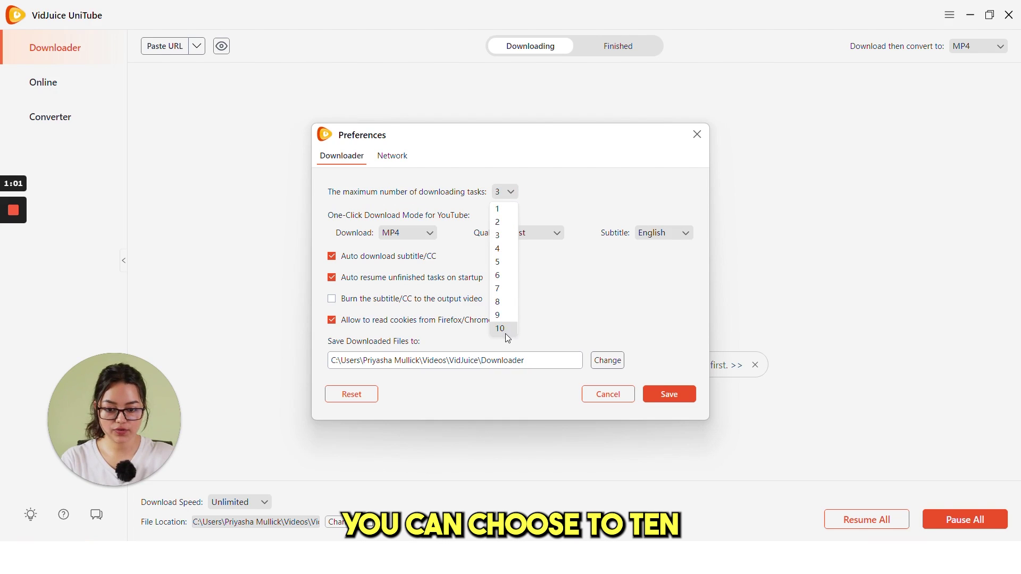
pyautogui.click(550, 181)
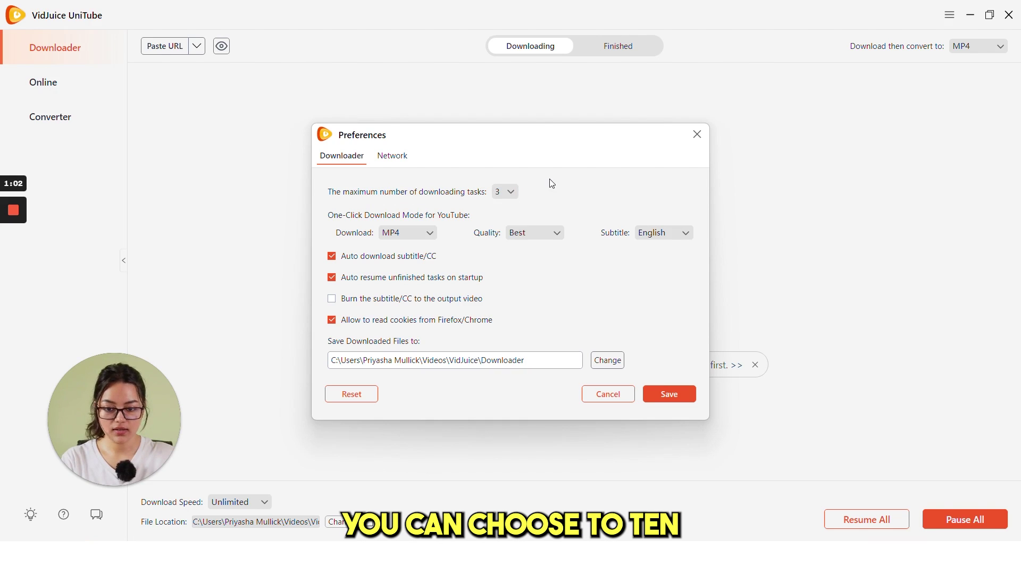
pyautogui.click(410, 235)
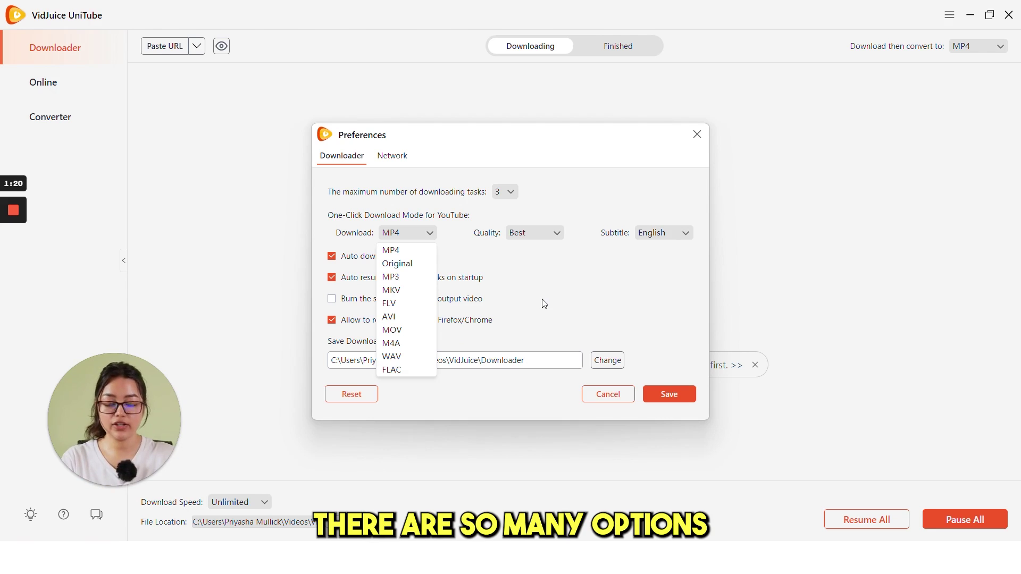
pyautogui.click(545, 304)
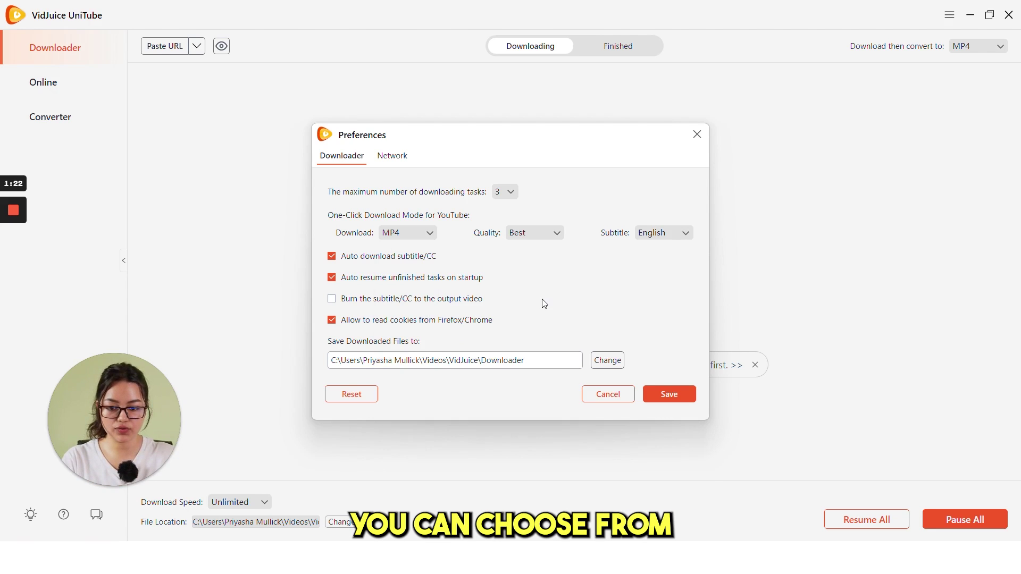
pyautogui.click(550, 234)
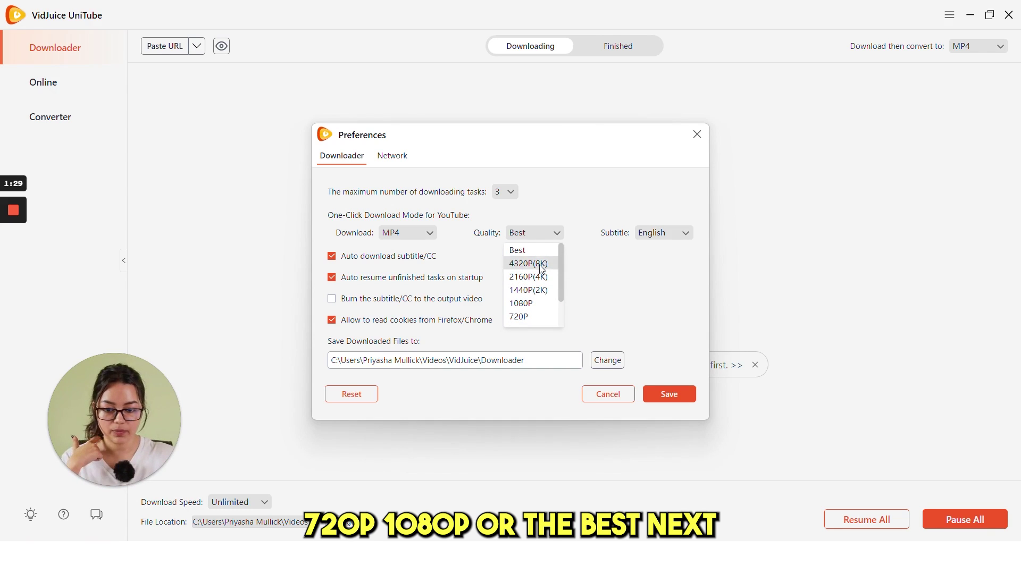
pyautogui.click(541, 254)
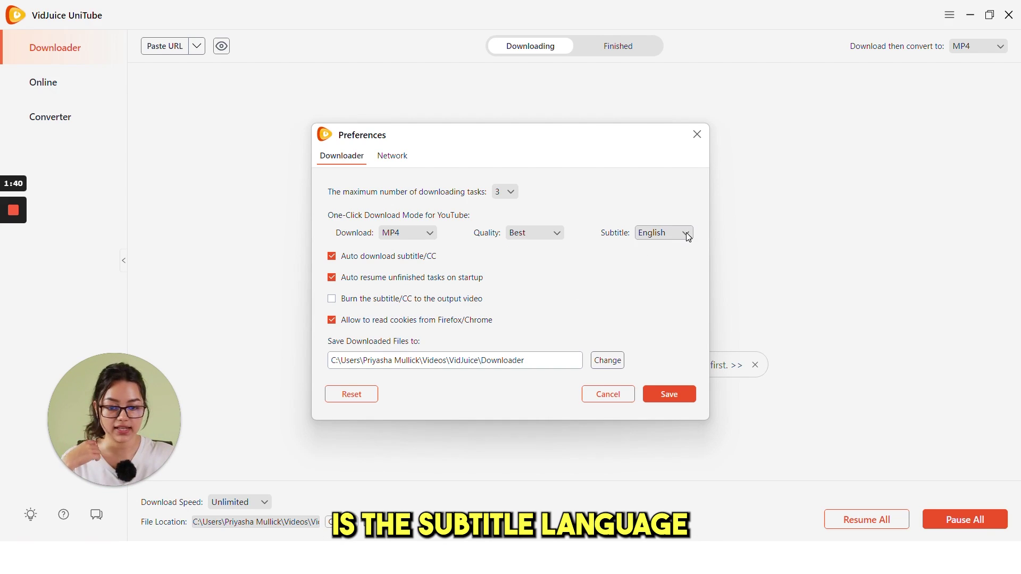
# Keep English subtitles and set the download folder to E:\VidJuice UniTube.
pyautogui.click(689, 238)
pyautogui.scroll(-5, 680, 288)
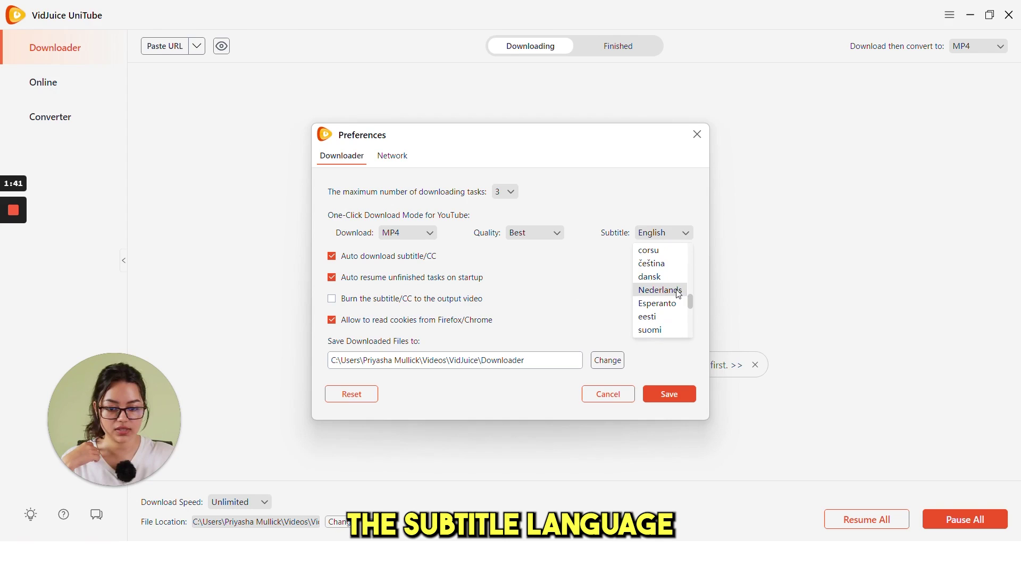
pyautogui.scroll(3, 676, 299)
pyautogui.scroll(-10, 668, 296)
pyautogui.scroll(5, 670, 299)
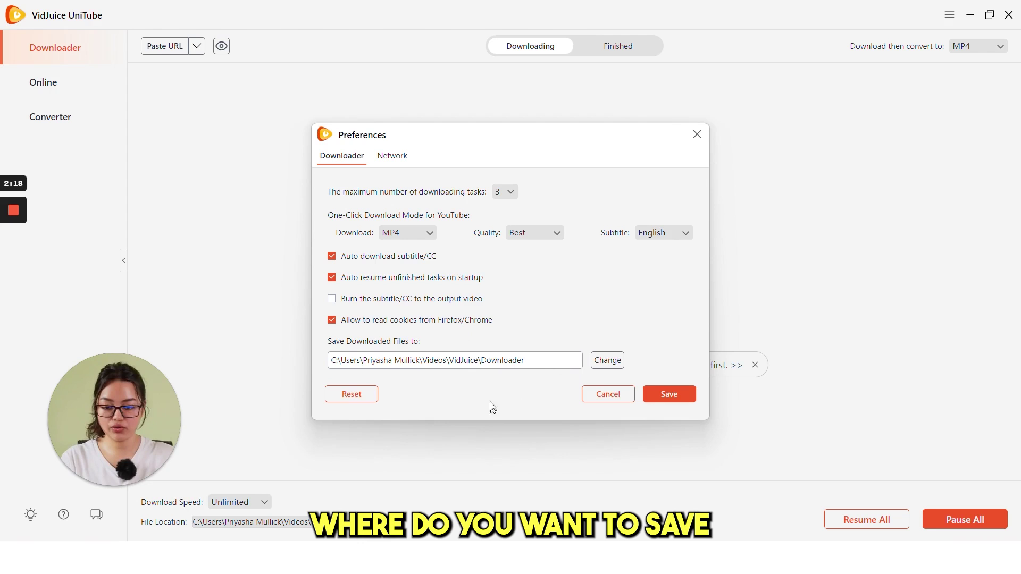
pyautogui.click(608, 361)
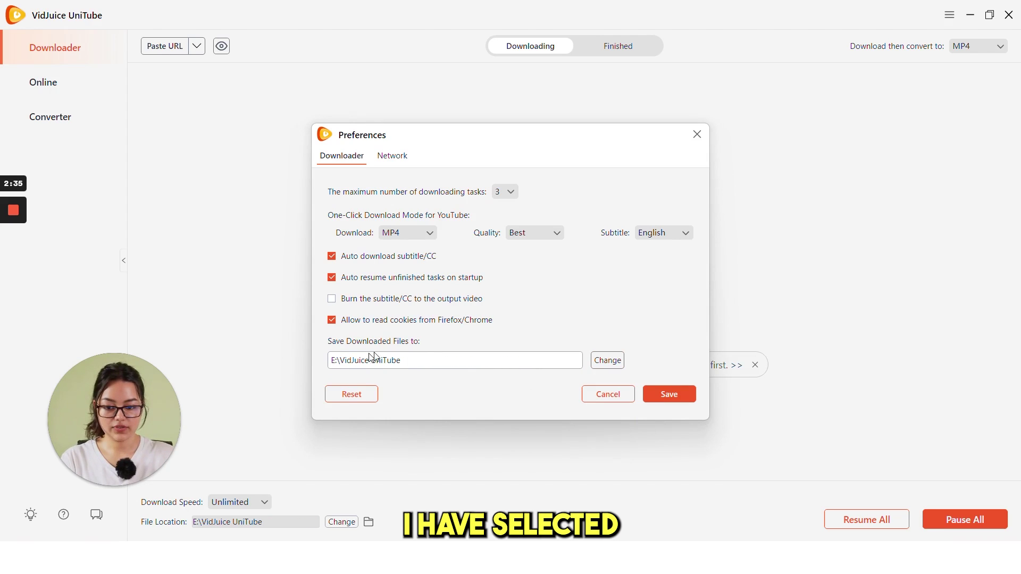
# Save the preferences and leave the download speed at Unlimited.
pyautogui.click(668, 394)
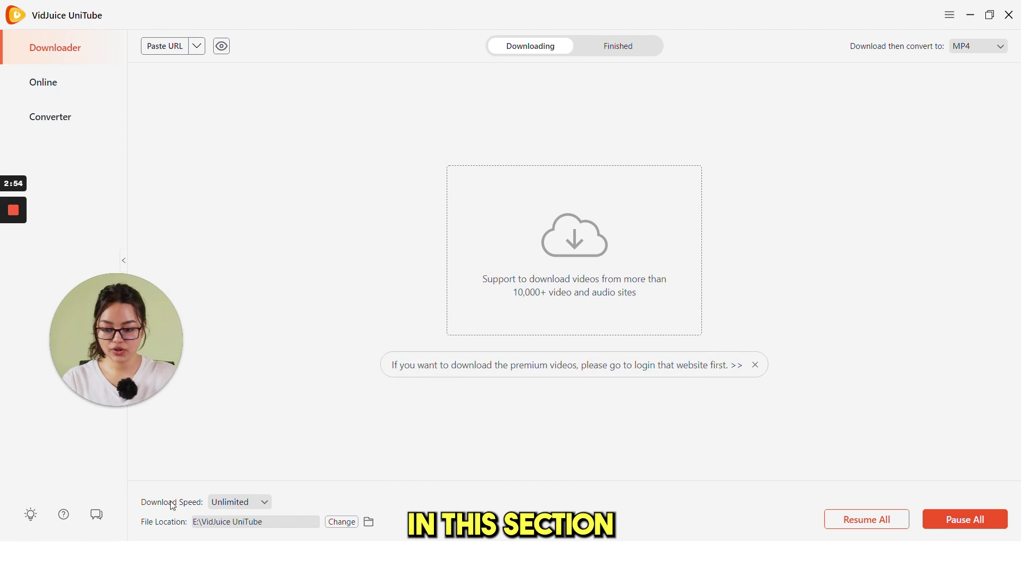
pyautogui.click(258, 500)
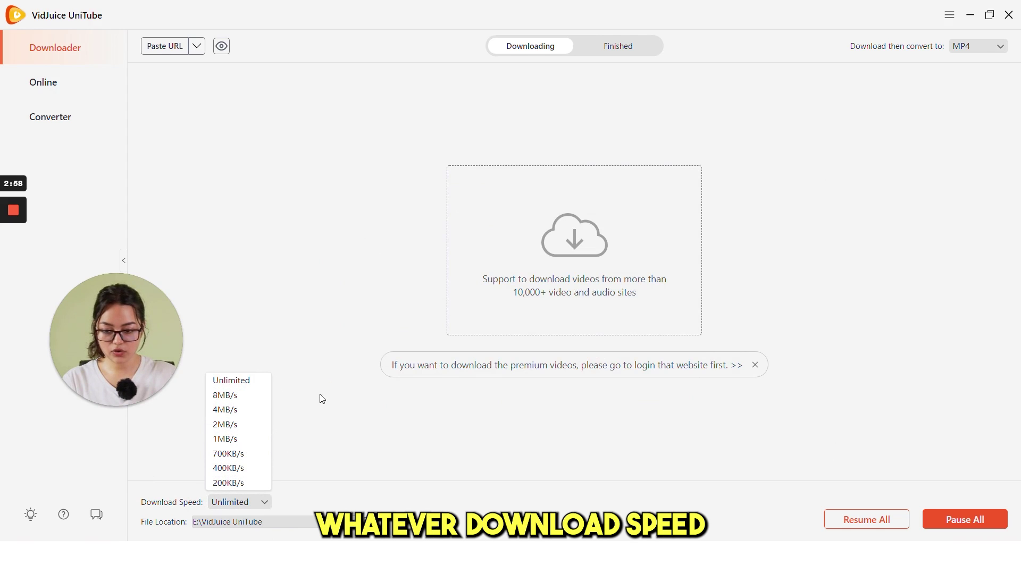
pyautogui.click(363, 413)
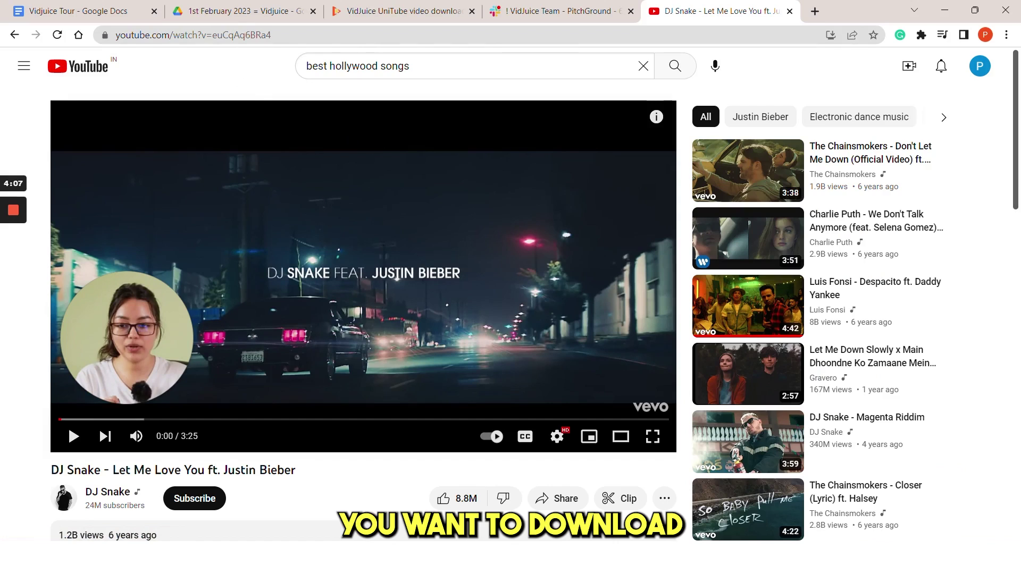
# Download 'DJ Snake - Let Me Love You' from its copied YouTube URL and confirm it under Finished.
pyautogui.click(246, 34)
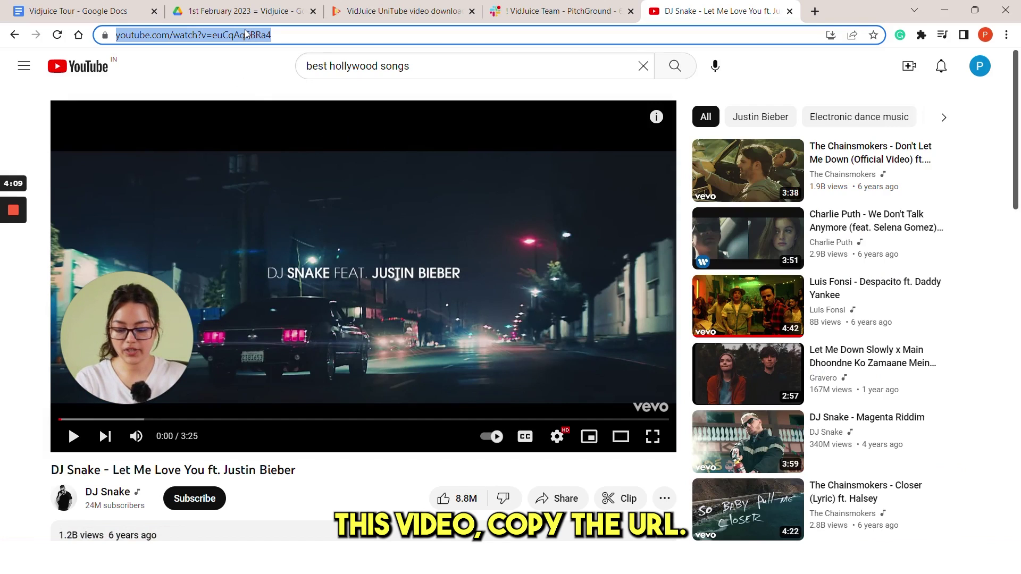
pyautogui.hotkey('alt', 'Tab')
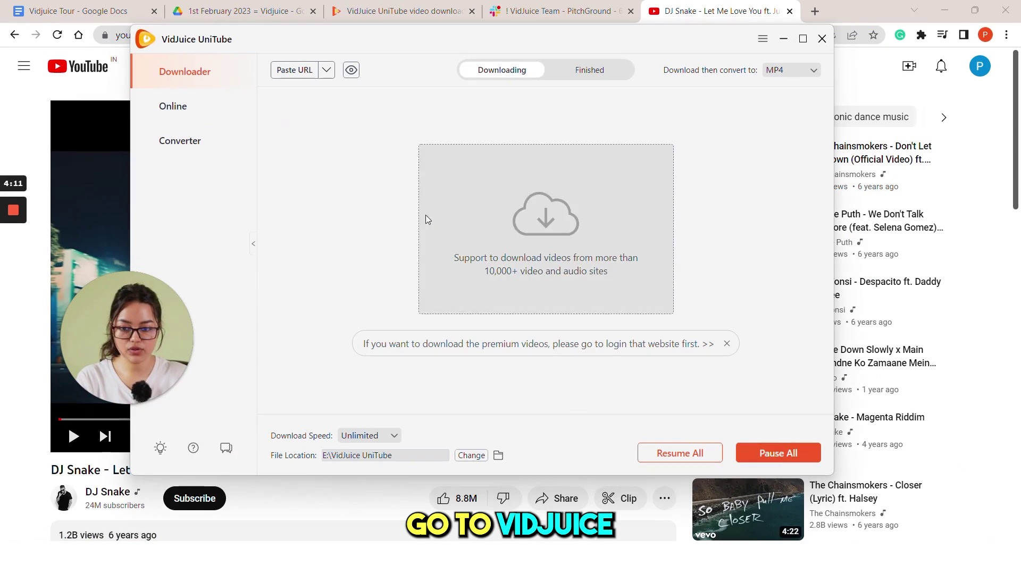
pyautogui.click(299, 77)
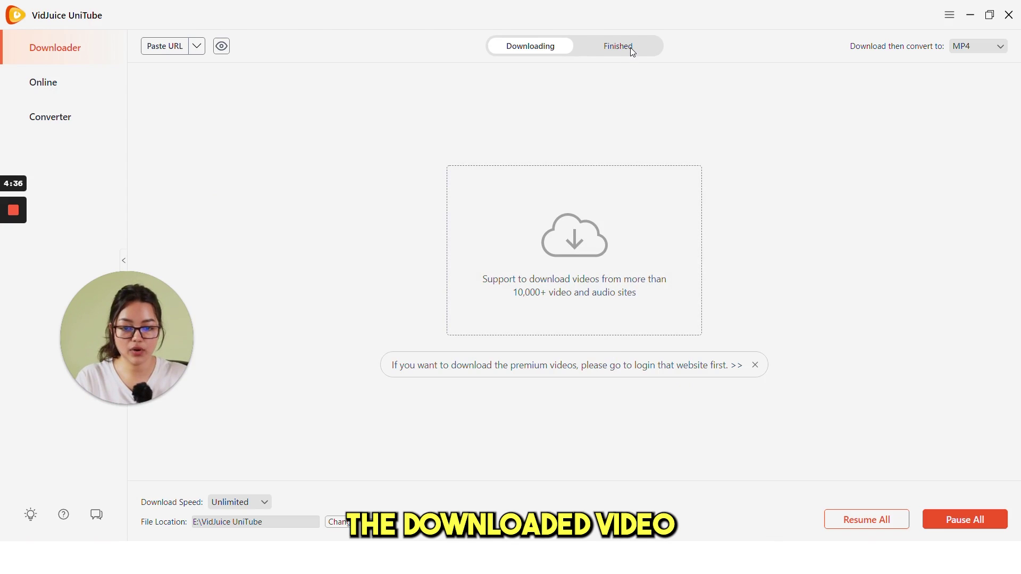
pyautogui.click(631, 50)
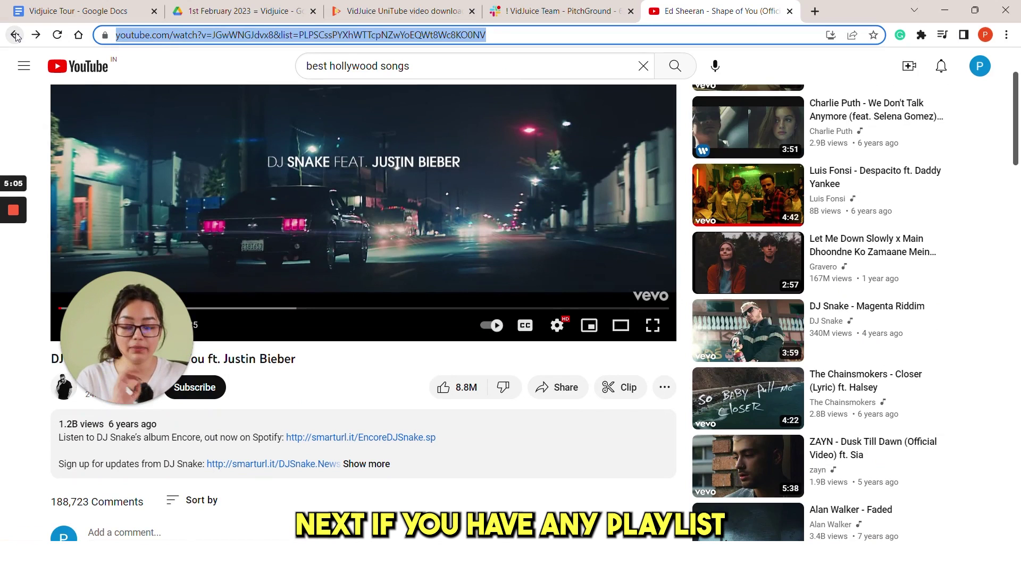
pyautogui.scroll(-6, 824, 235)
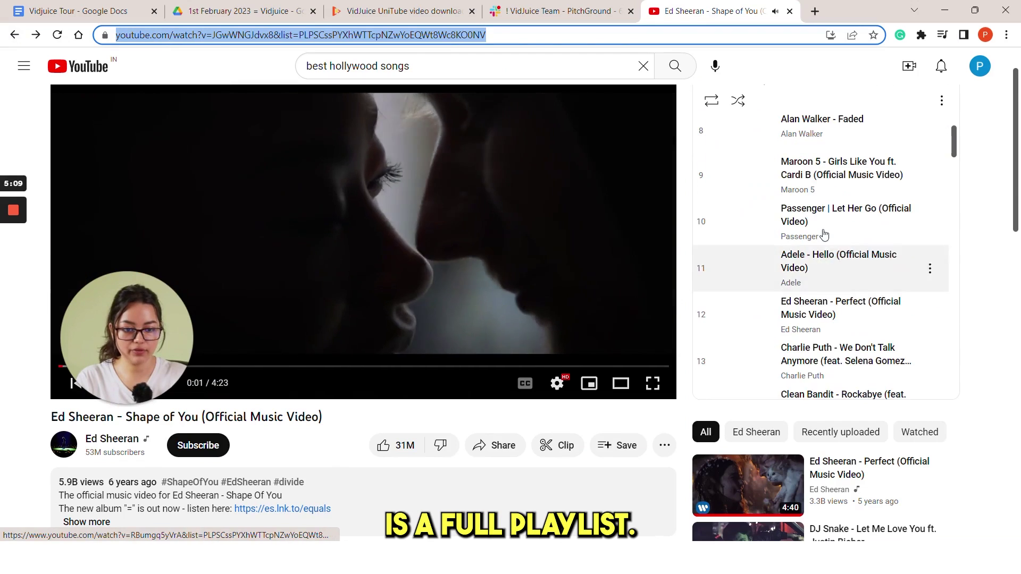
pyautogui.scroll(-5, 824, 235)
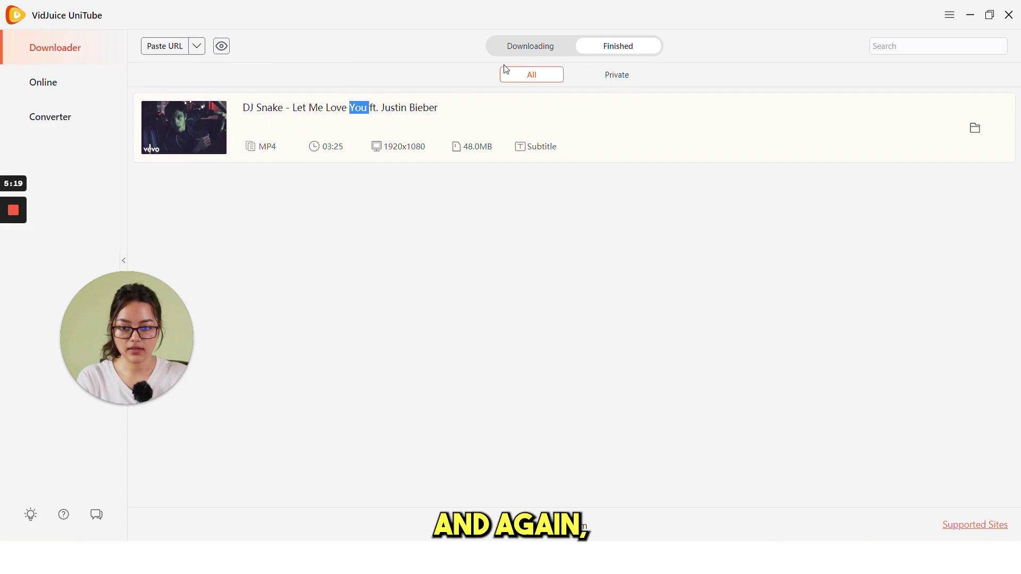
# Paste the Shape of You playlist link and choose to download the whole playlist.
pyautogui.click(526, 46)
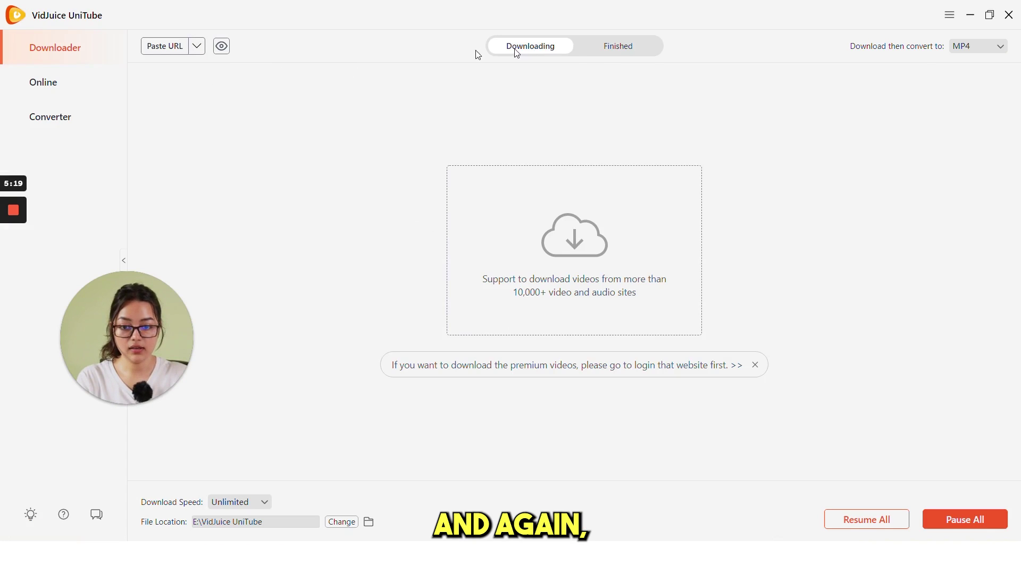
pyautogui.click(165, 47)
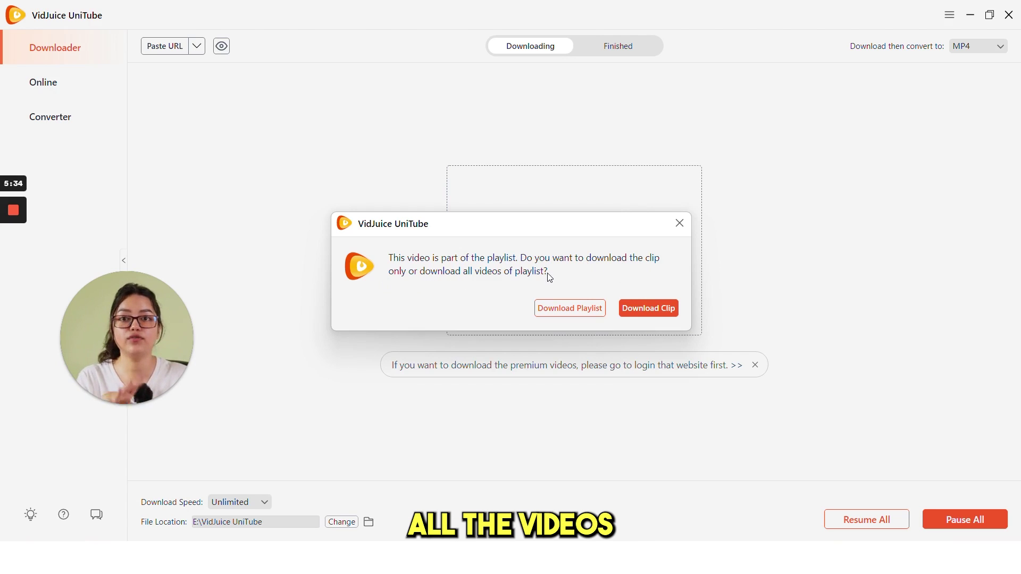
pyautogui.click(551, 309)
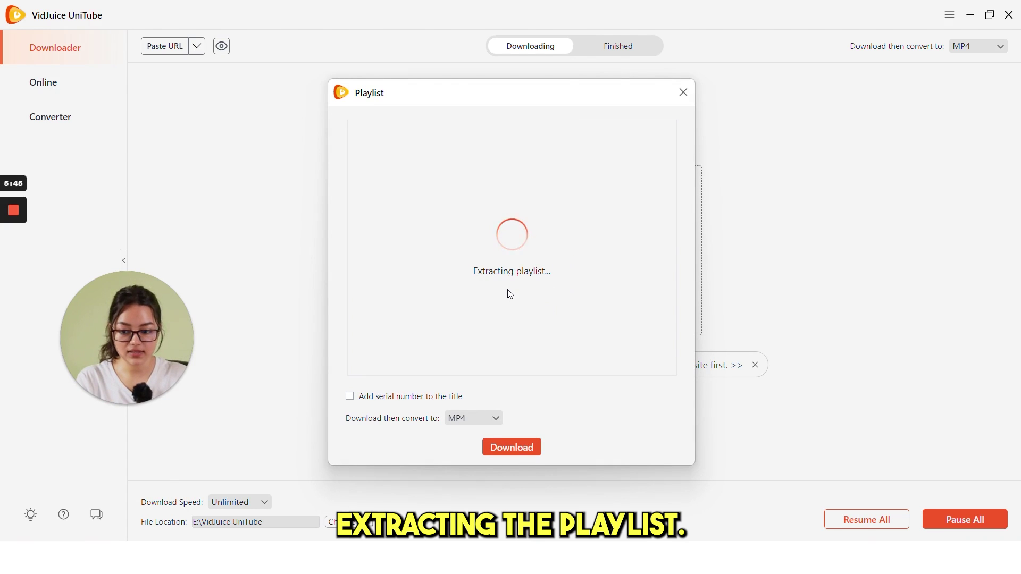
# Add serial numbers to all 229 playlist video titles, keeping MP4 as the output format.
pyautogui.scroll(-15, 519, 222)
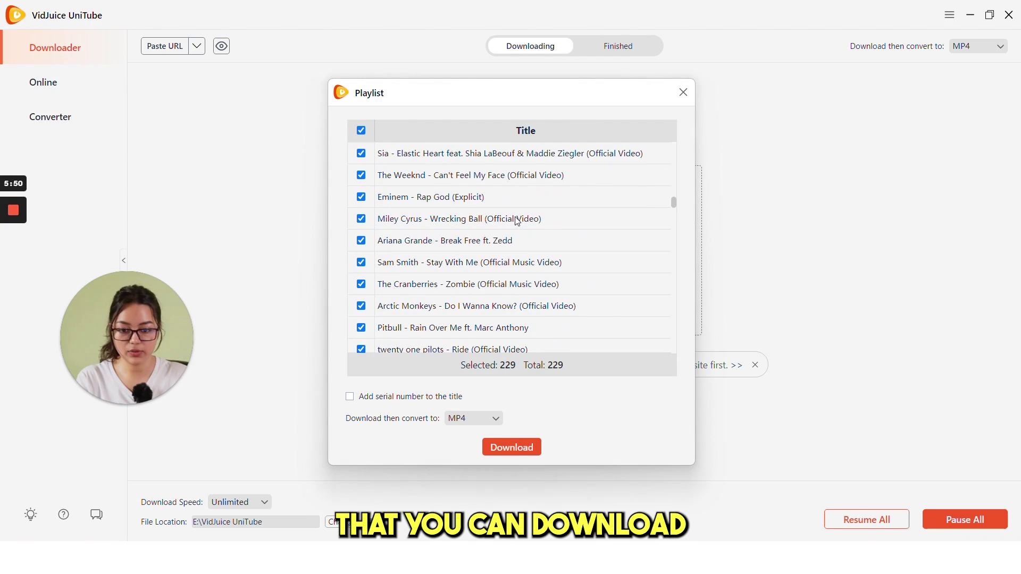
pyautogui.scroll(-5, 519, 222)
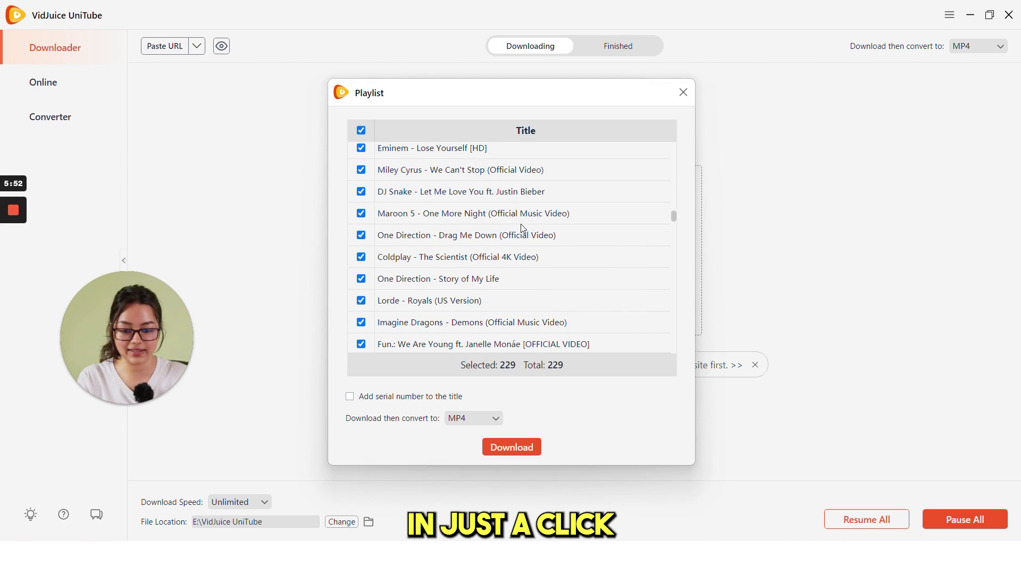
pyautogui.scroll(-2, 524, 229)
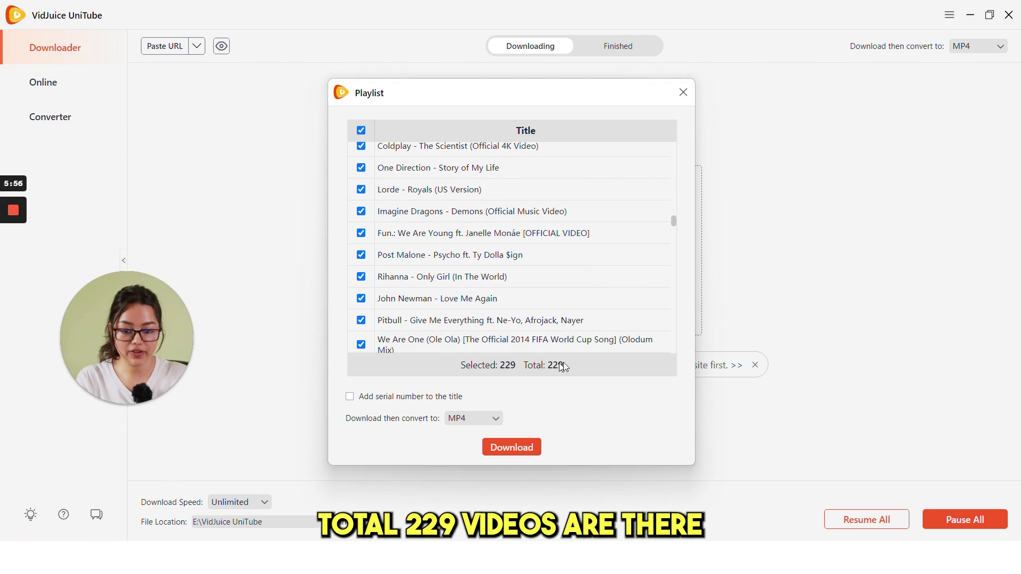
pyautogui.click(351, 399)
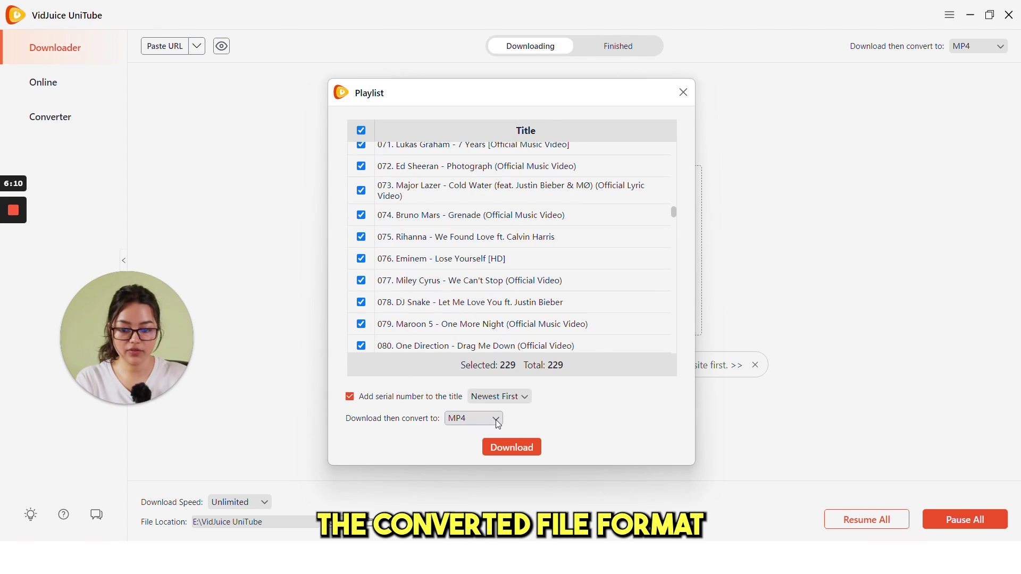
pyautogui.click(495, 420)
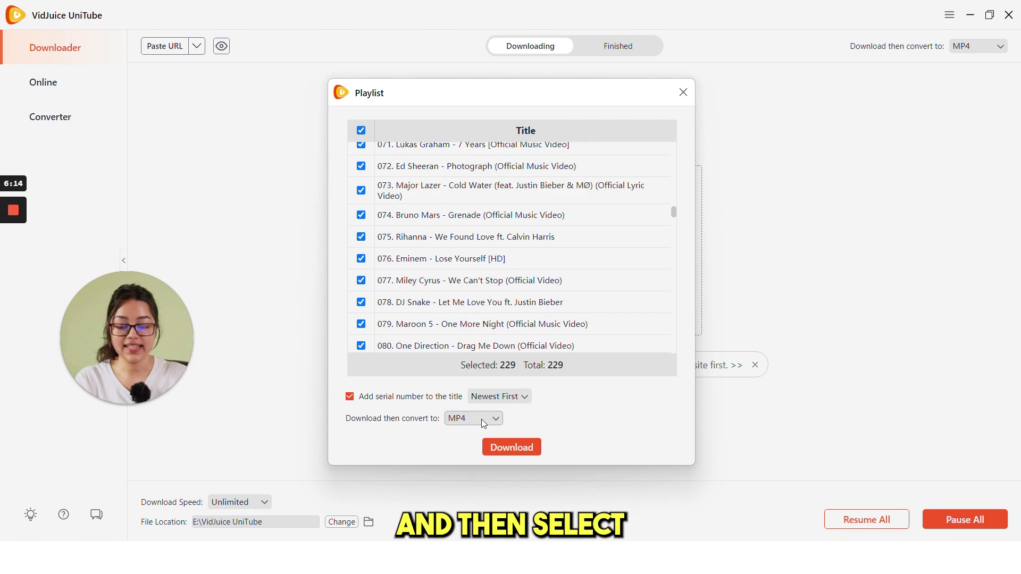
pyautogui.click(481, 420)
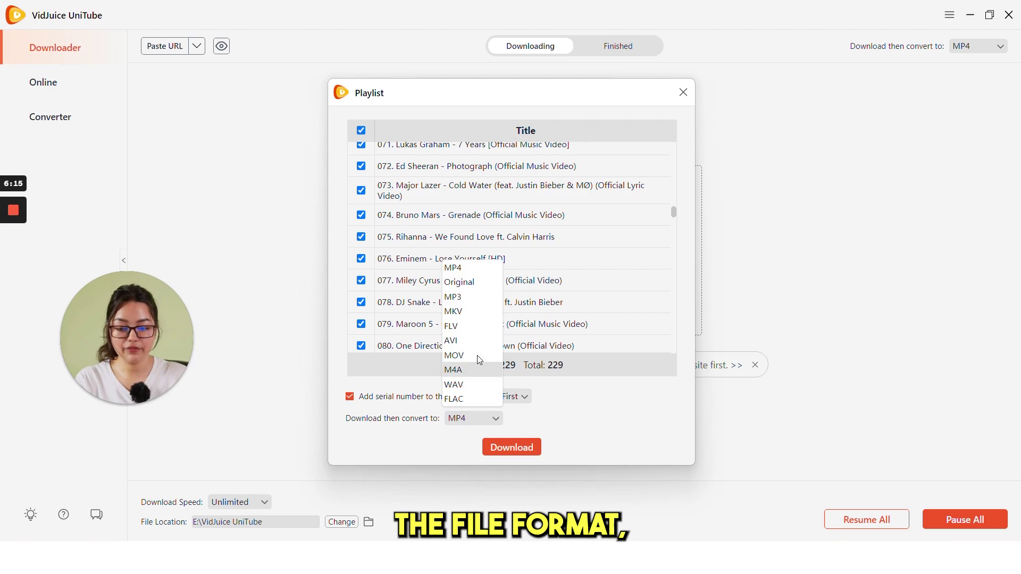
pyautogui.click(614, 413)
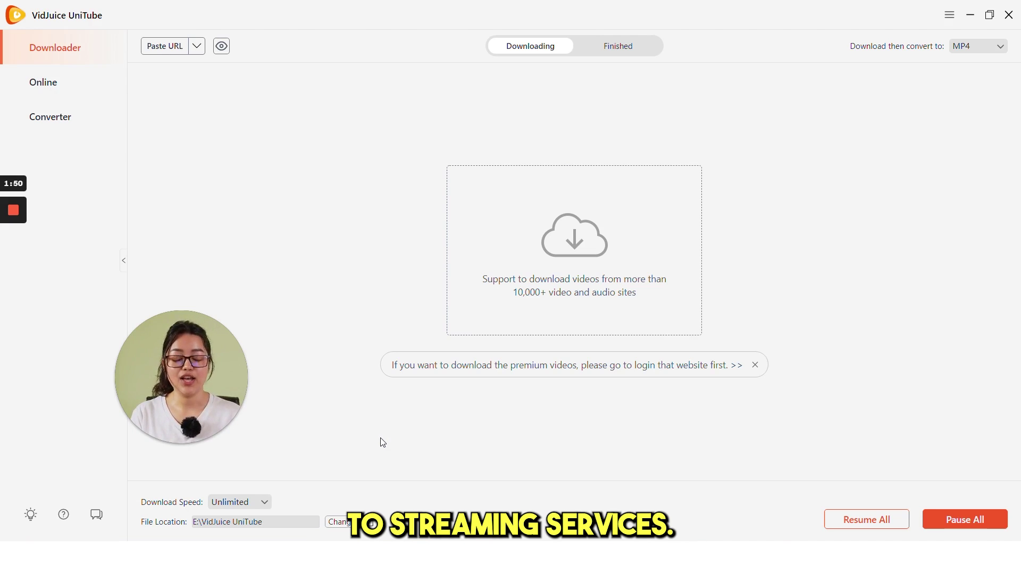
# Record about 35 seconds of the KaiCenat Twitch live stream via Online, then stop it.
pyautogui.click(60, 86)
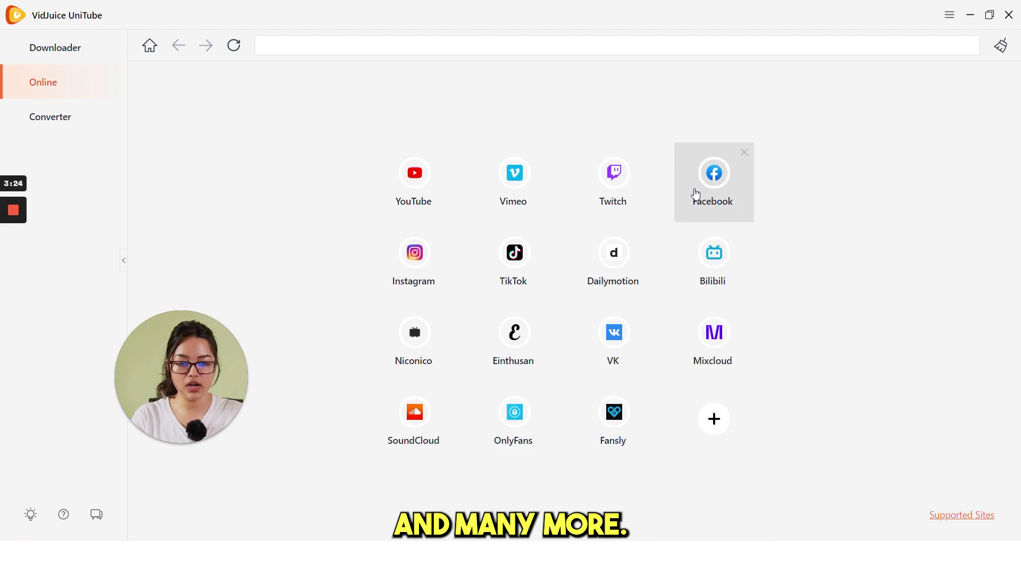
pyautogui.click(620, 179)
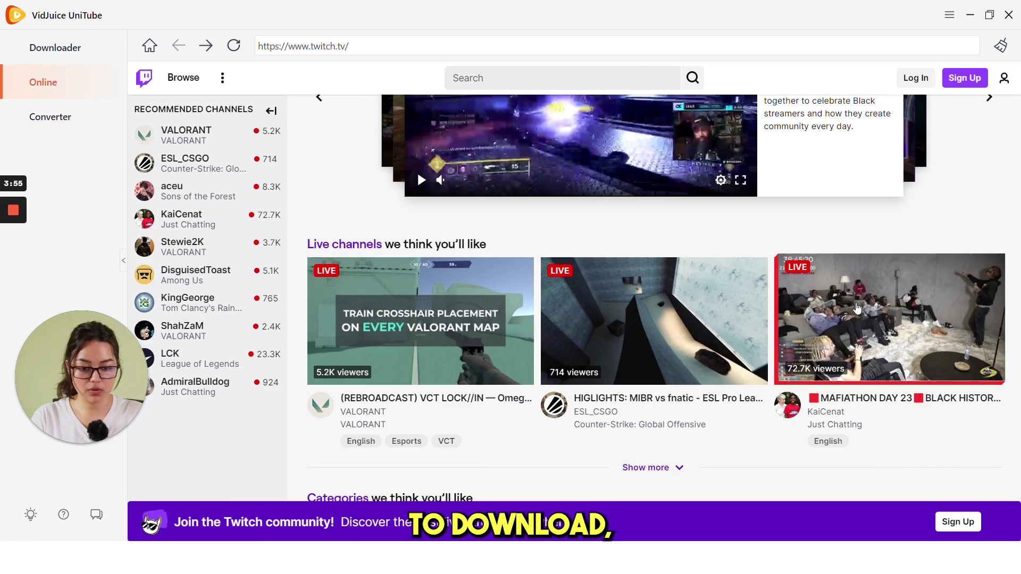
pyautogui.click(857, 307)
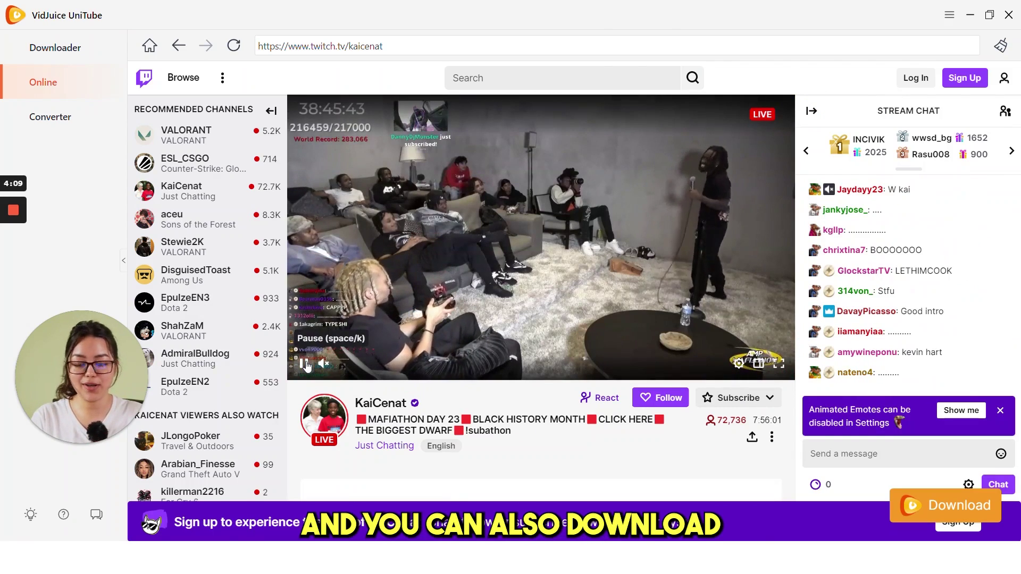
pyautogui.click(306, 365)
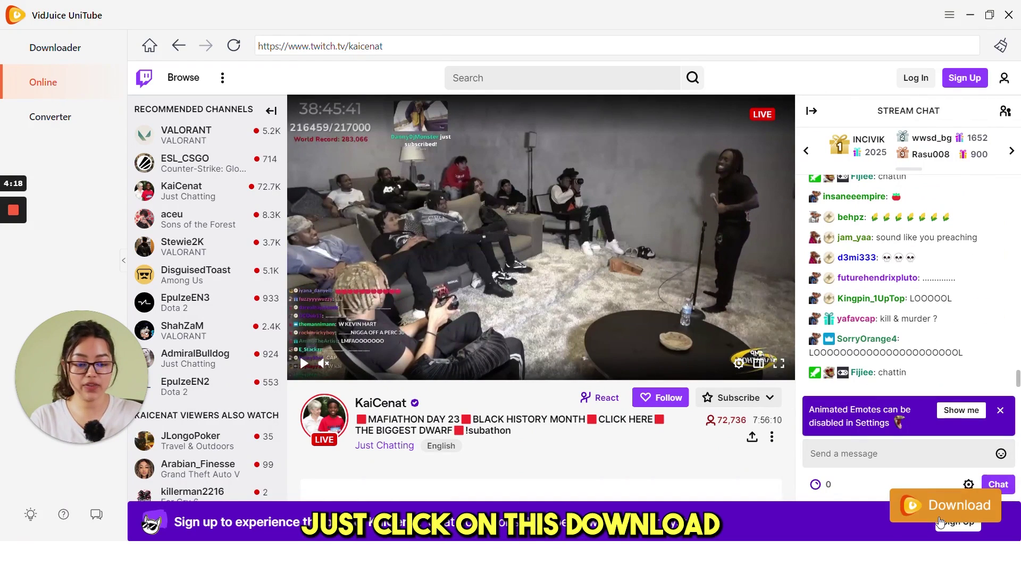
pyautogui.click(955, 508)
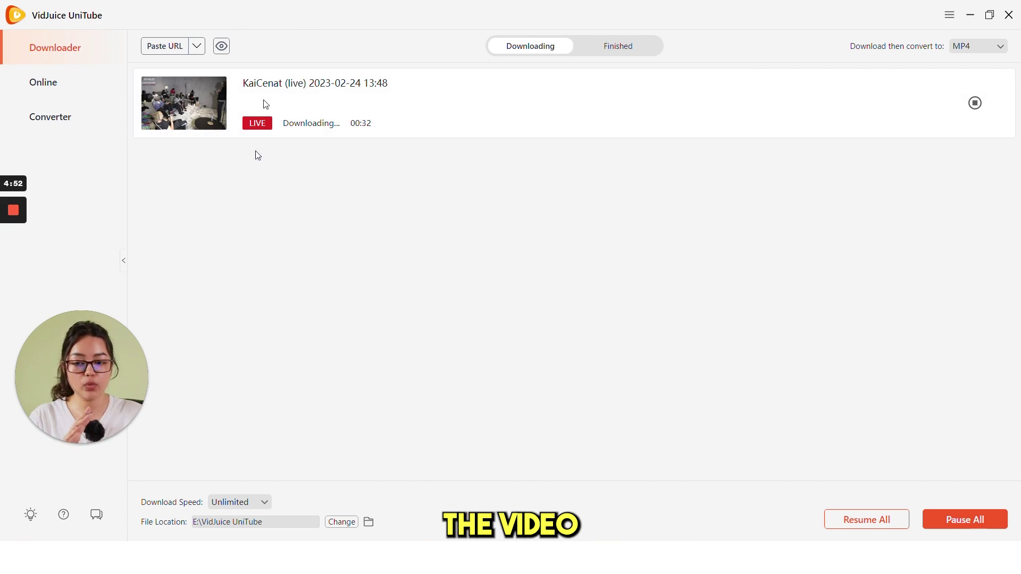
pyautogui.click(978, 104)
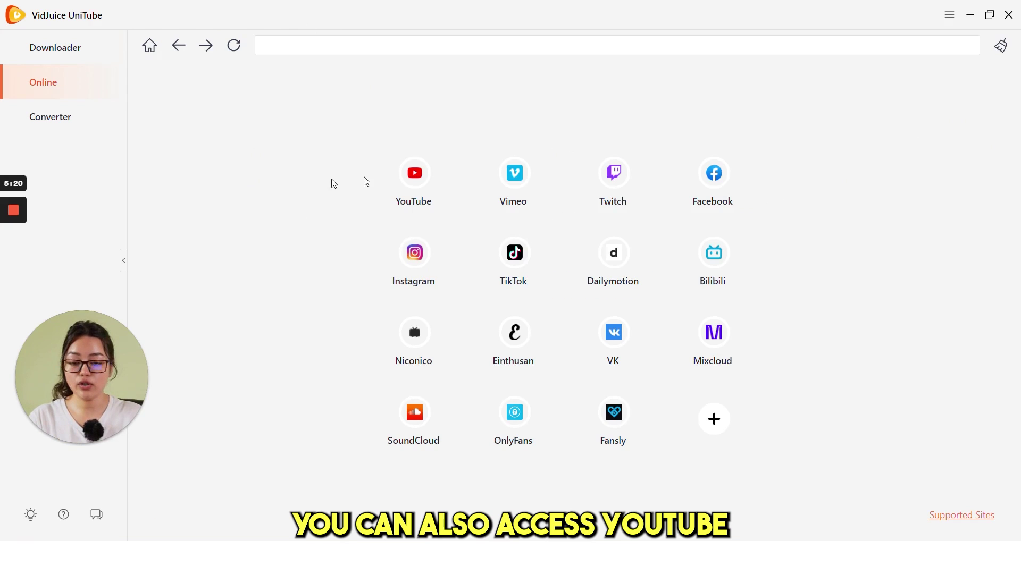
# Trim the Tom & Jerry Best Buddies YouTube video to 08:24–19:56 and add it to downloads.
pyautogui.click(429, 181)
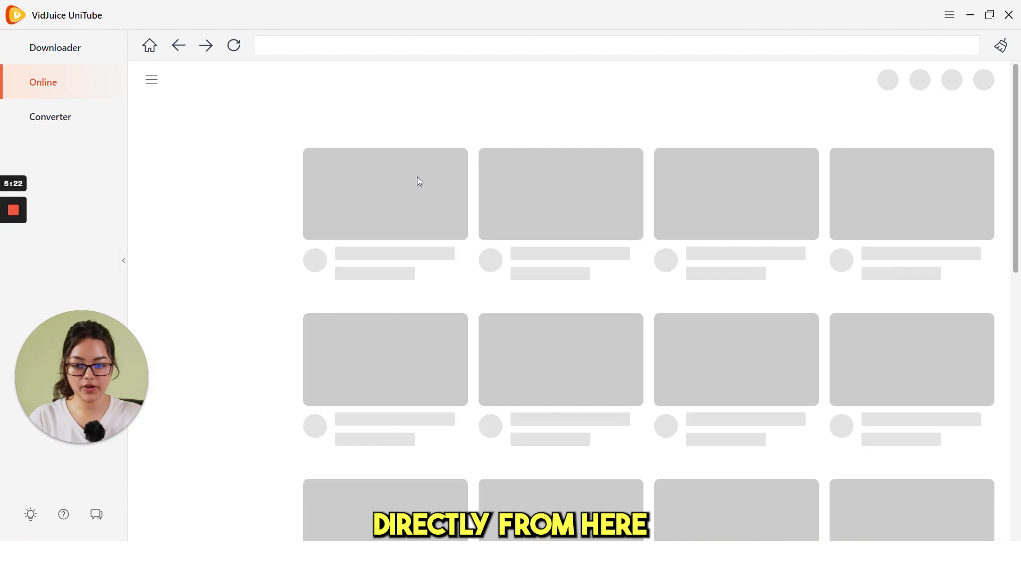
pyautogui.click(736, 399)
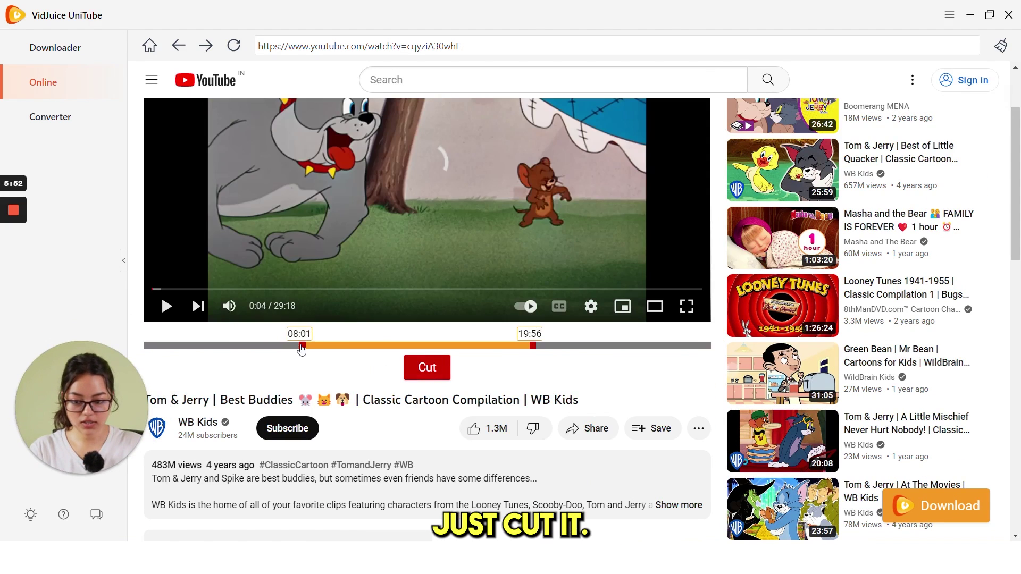
pyautogui.moveTo(301, 350); pyautogui.dragTo(310, 346)
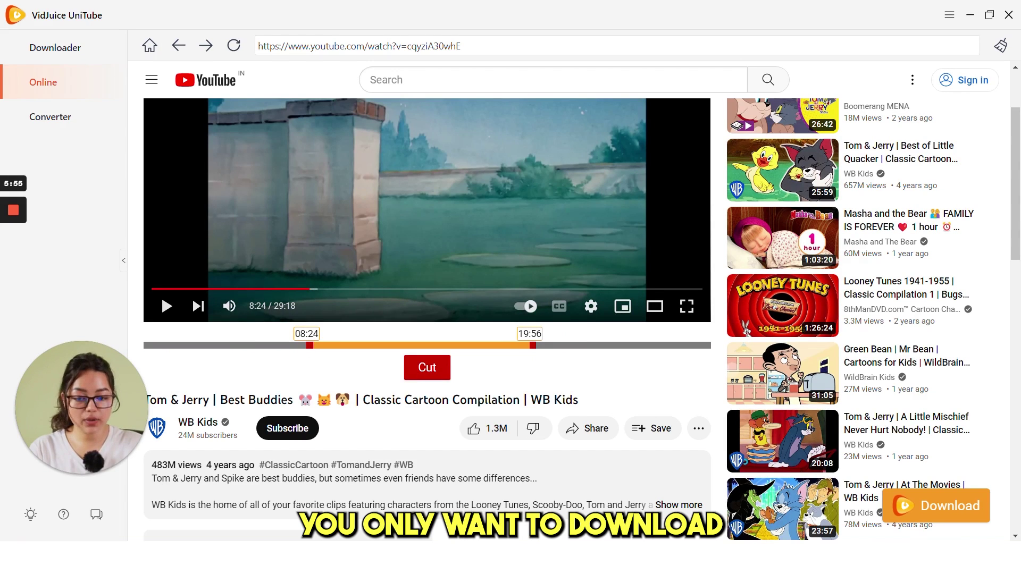
pyautogui.click(424, 374)
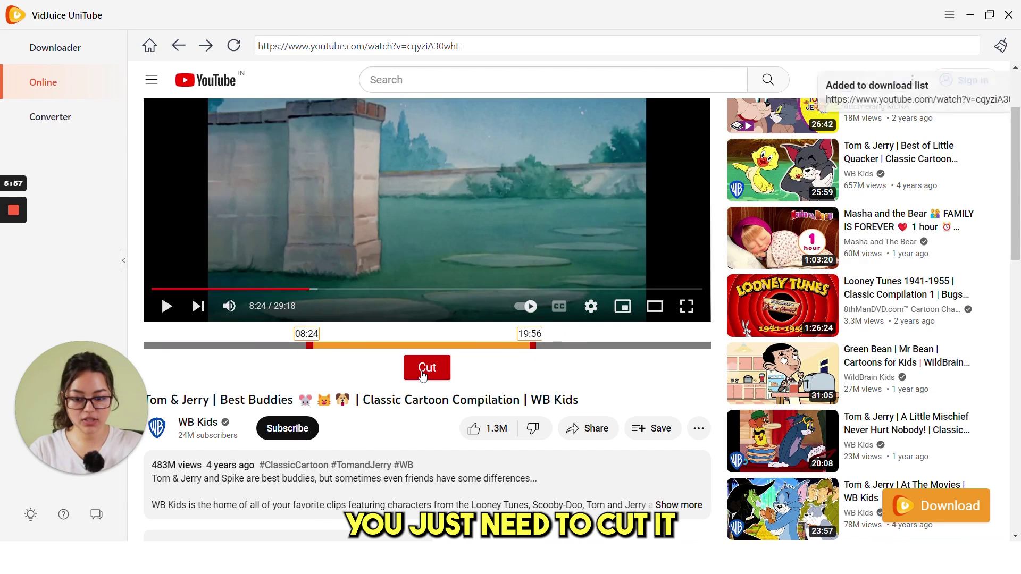
pyautogui.click(929, 515)
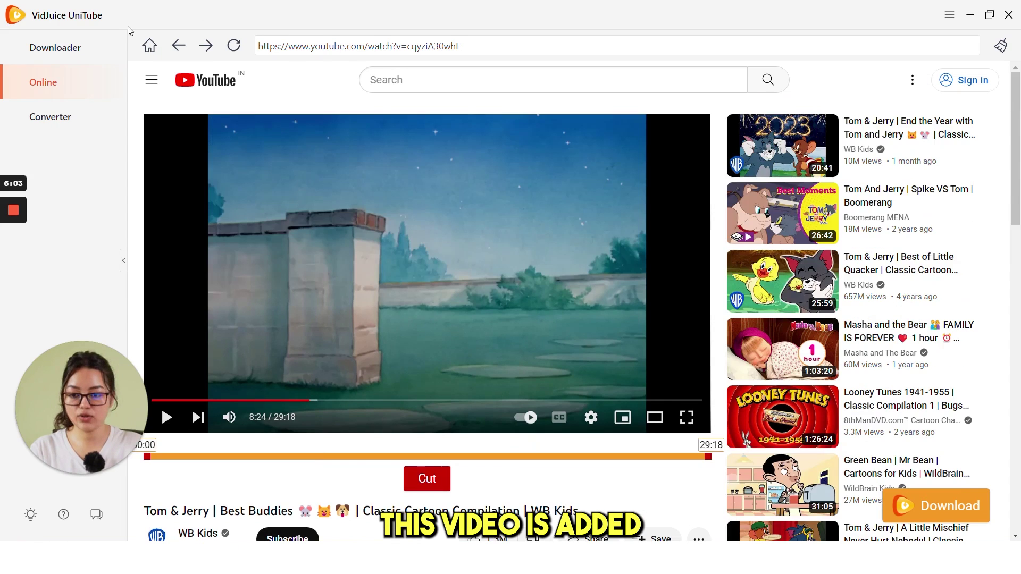
pyautogui.click(75, 59)
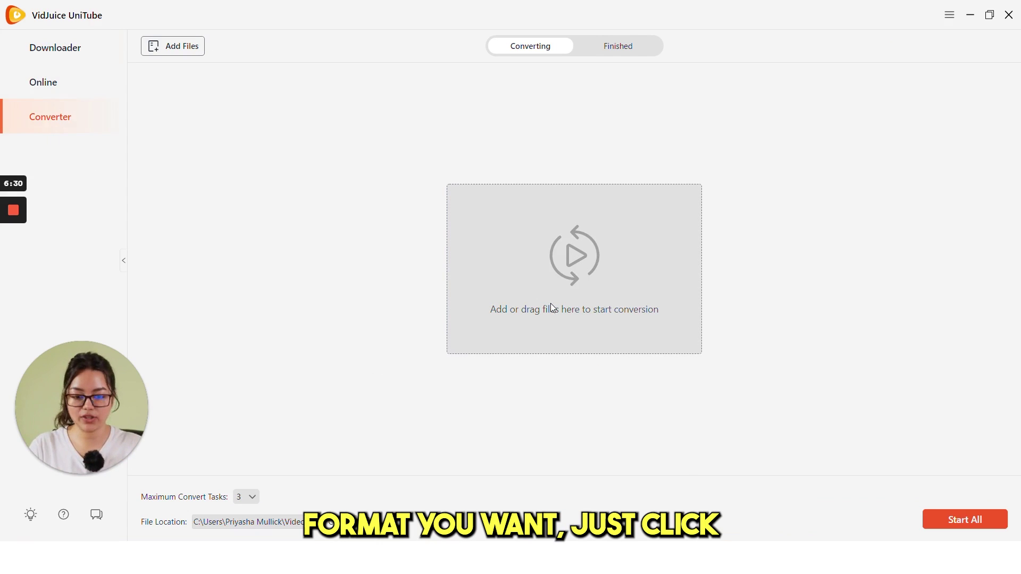
# Import the DJ Snake - Let Me Love You MP4 into the converter and convert it to M4A.
pyautogui.click(574, 250)
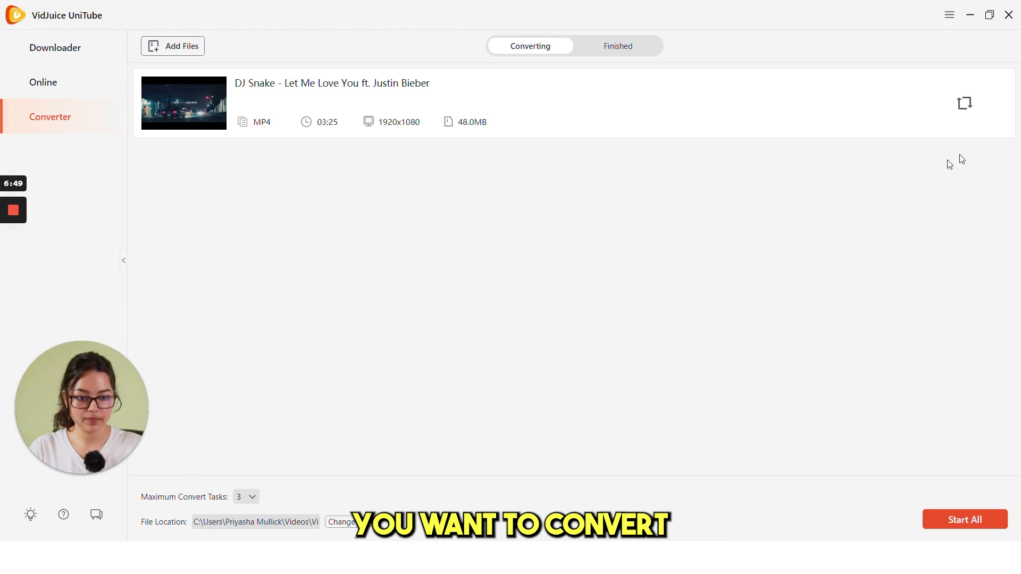
pyautogui.click(964, 103)
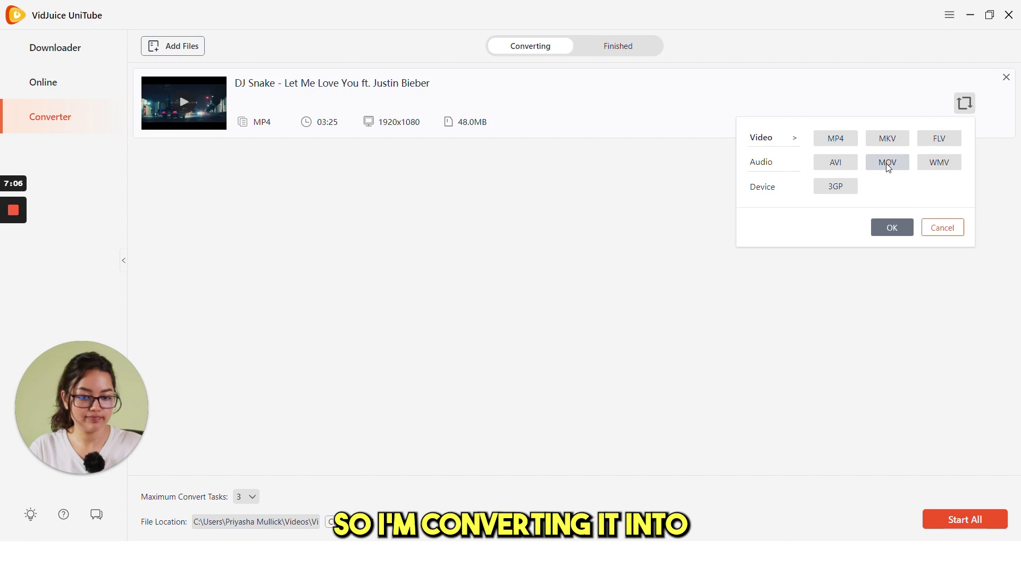
pyautogui.click(887, 138)
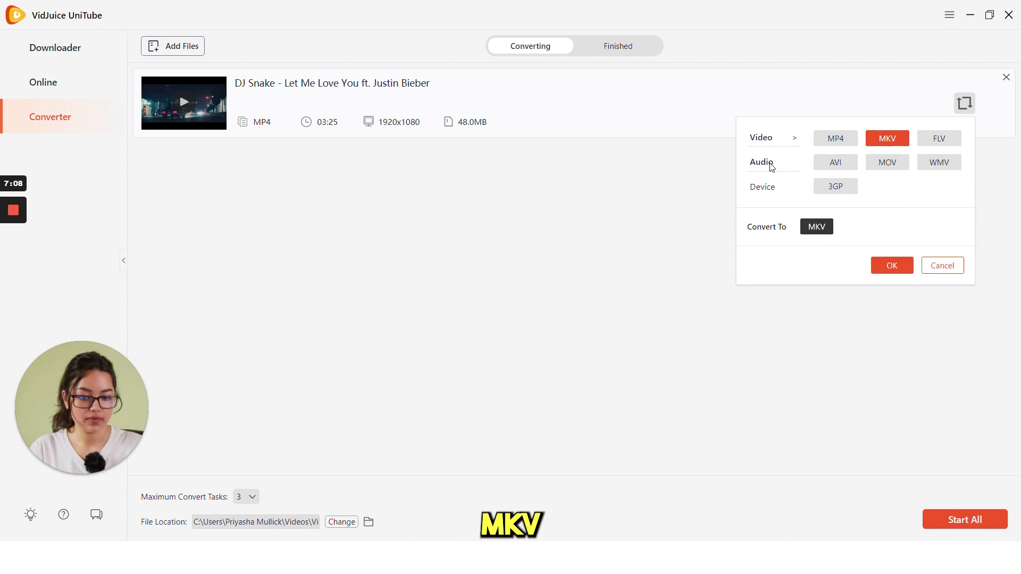
pyautogui.click(774, 164)
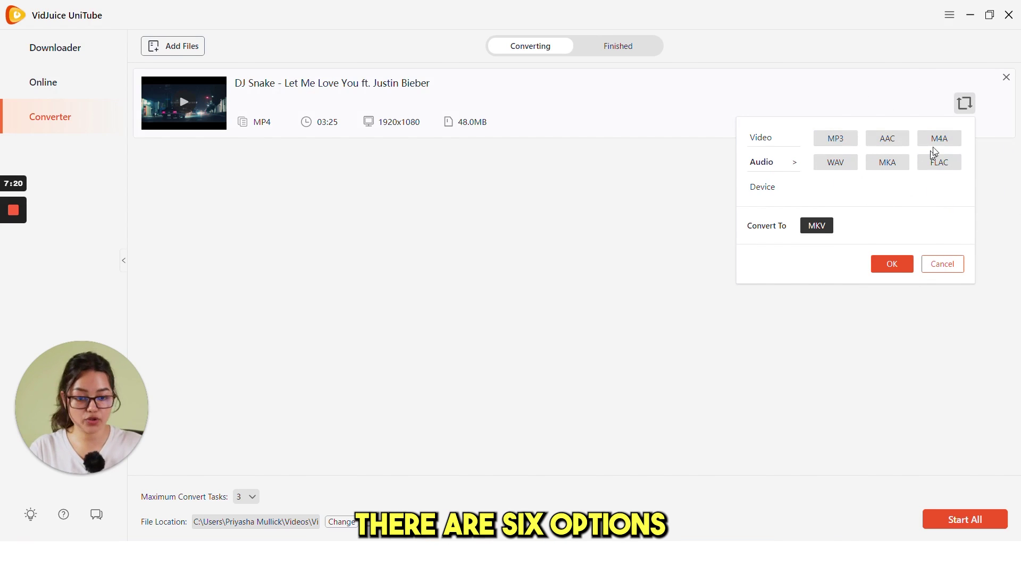
pyautogui.click(940, 140)
pyautogui.click(776, 188)
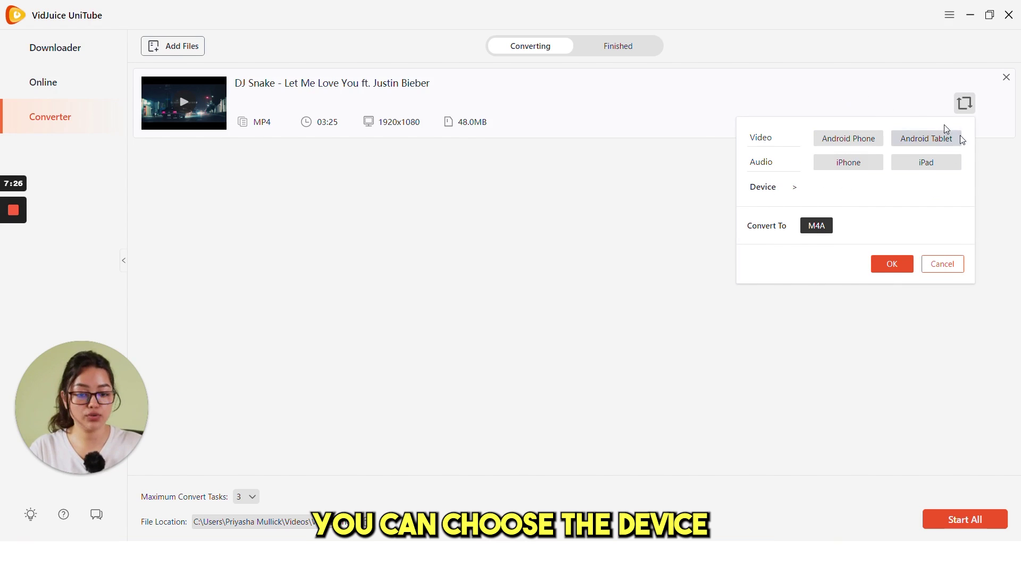
pyautogui.click(890, 266)
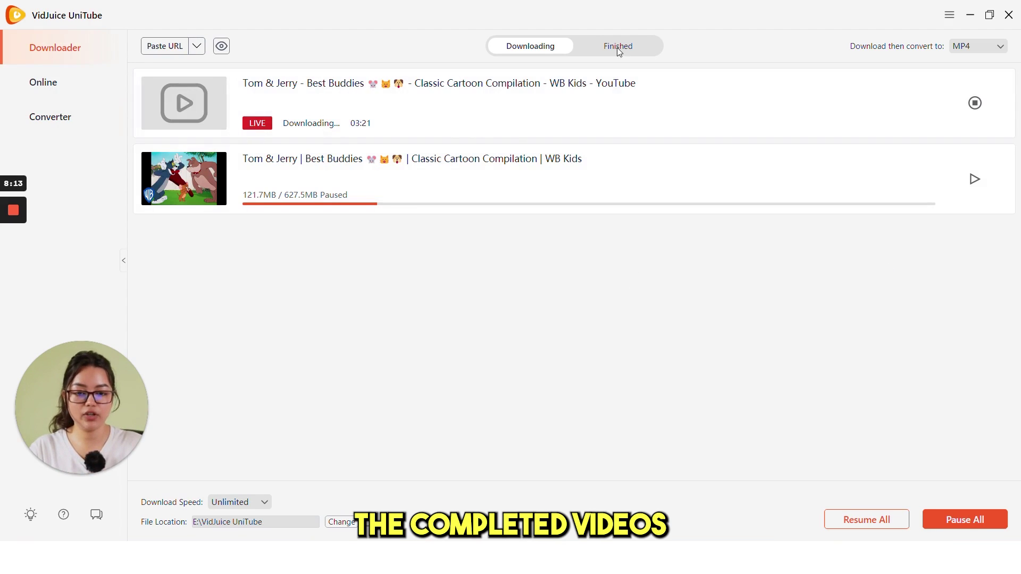
# Switch to the Finished list to view the completed KaiCenat live recording and DJ Snake video.
pyautogui.click(617, 47)
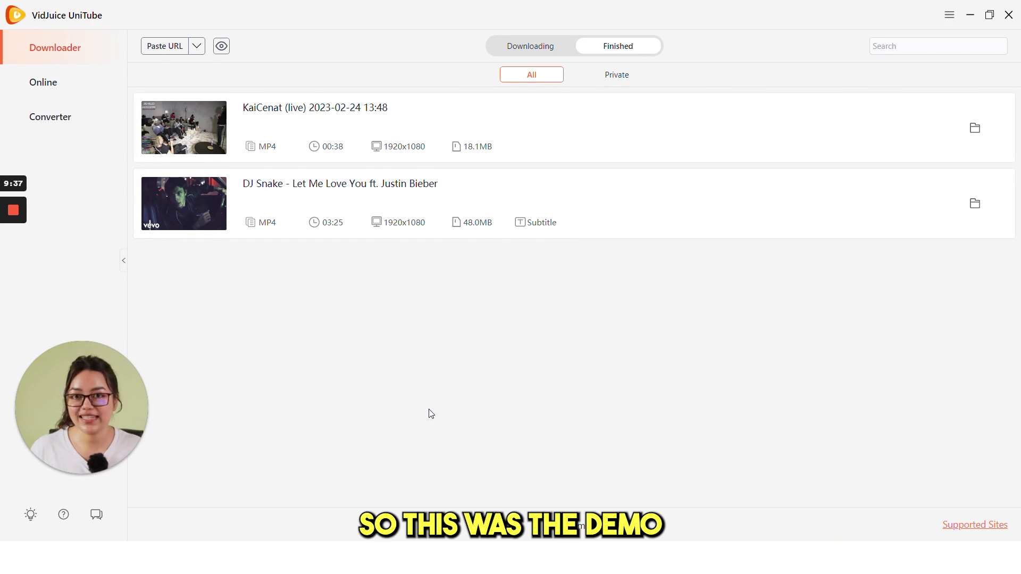